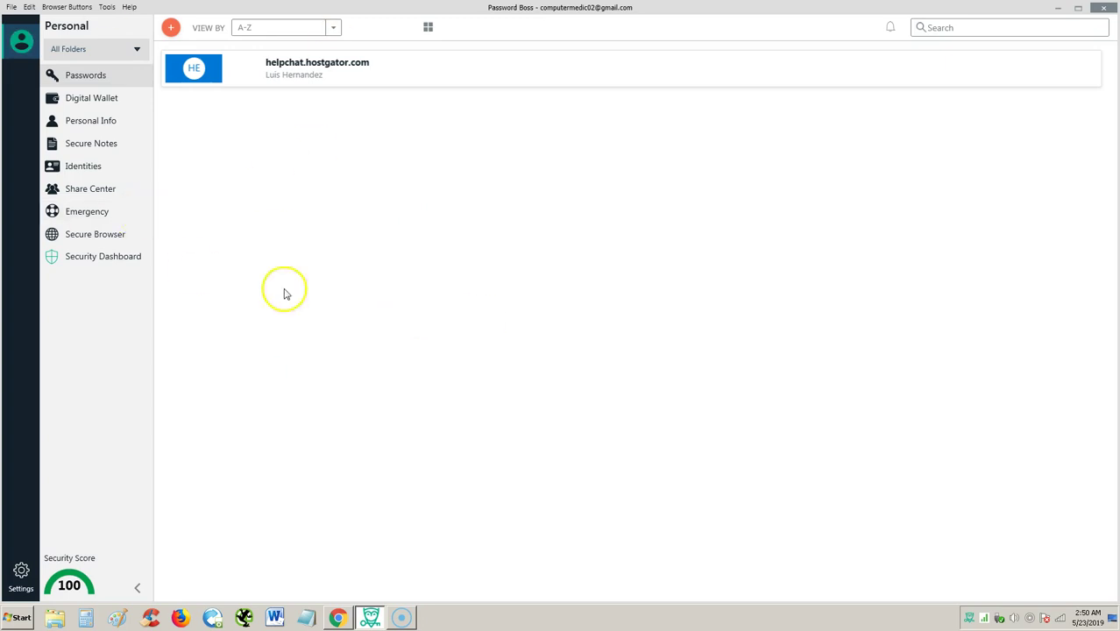
# Preview the new Website password form and its Add-new-folder form, discarding both unsaved.
pyautogui.click(175, 34)
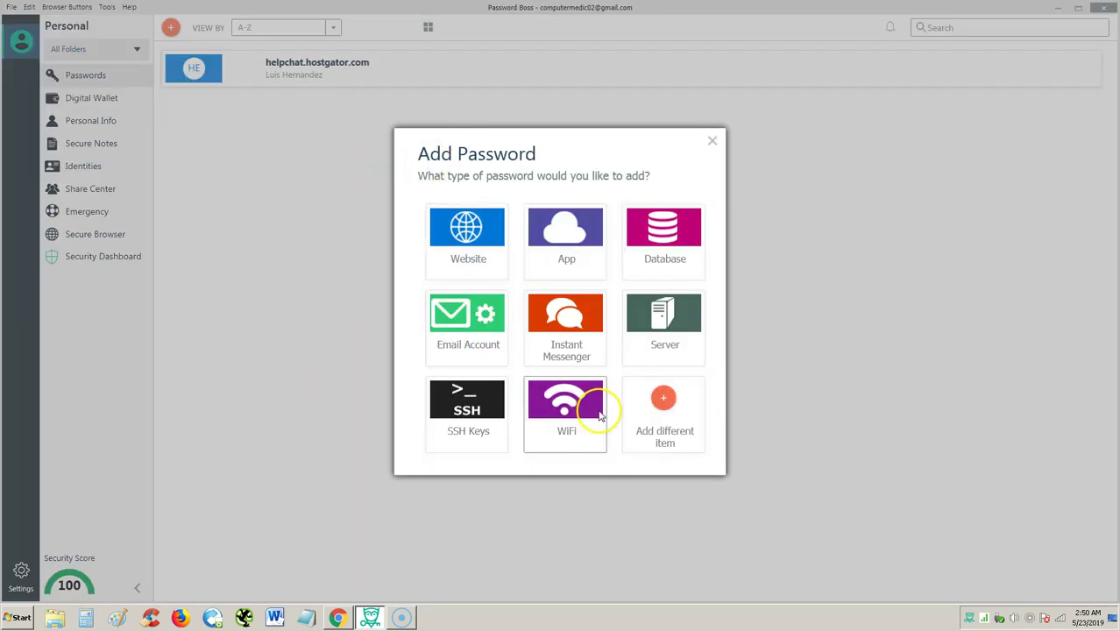
pyautogui.click(471, 233)
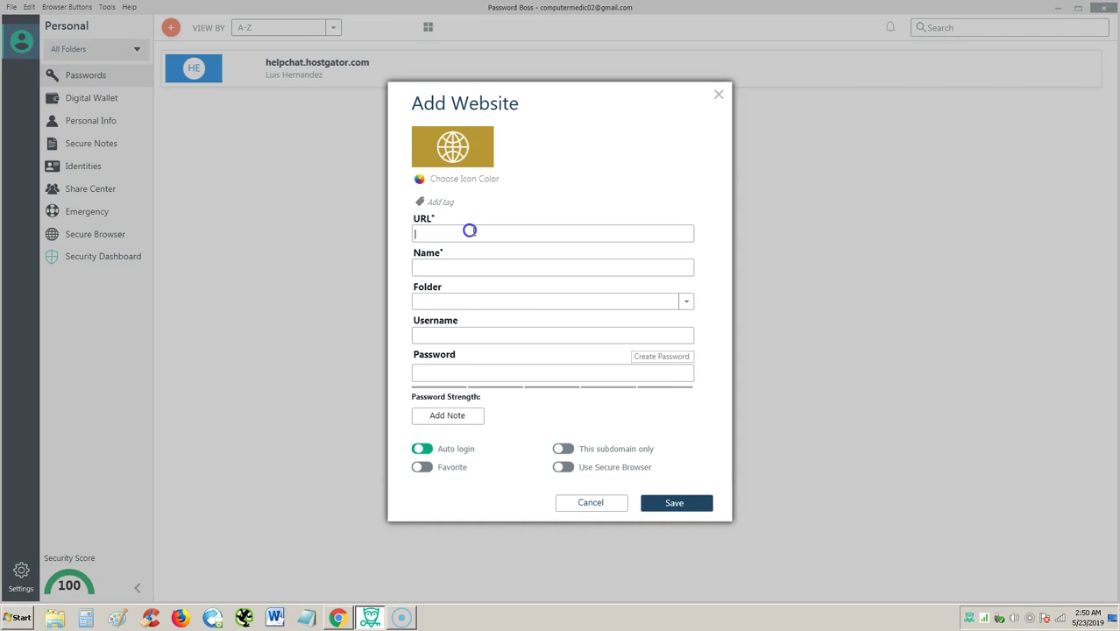
pyautogui.click(497, 230)
pyautogui.click(655, 303)
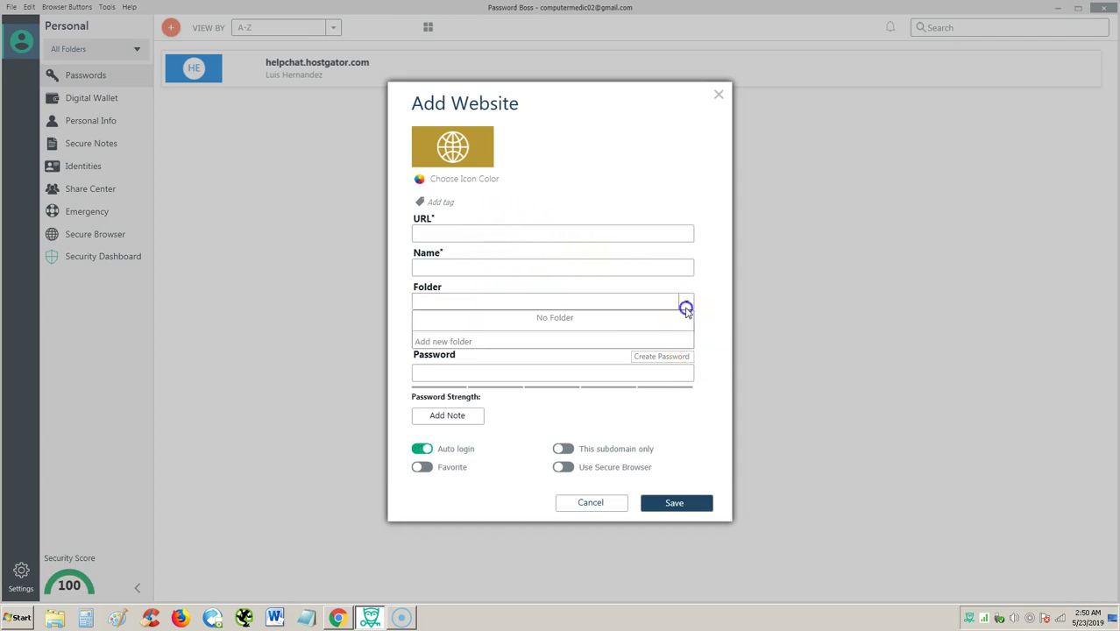
pyautogui.click(525, 308)
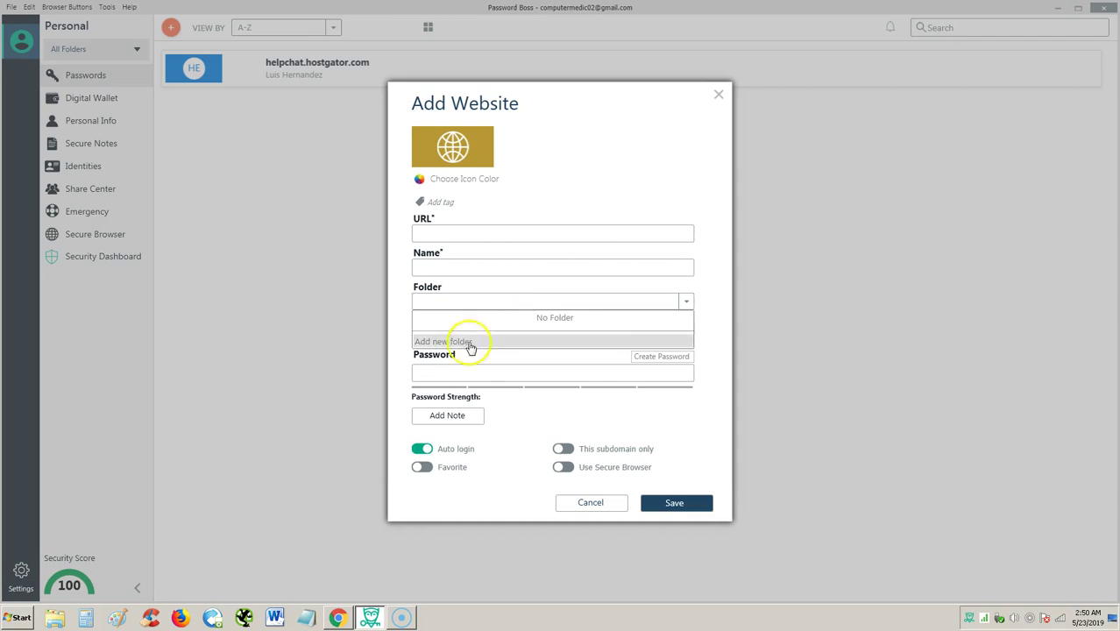
pyautogui.click(557, 348)
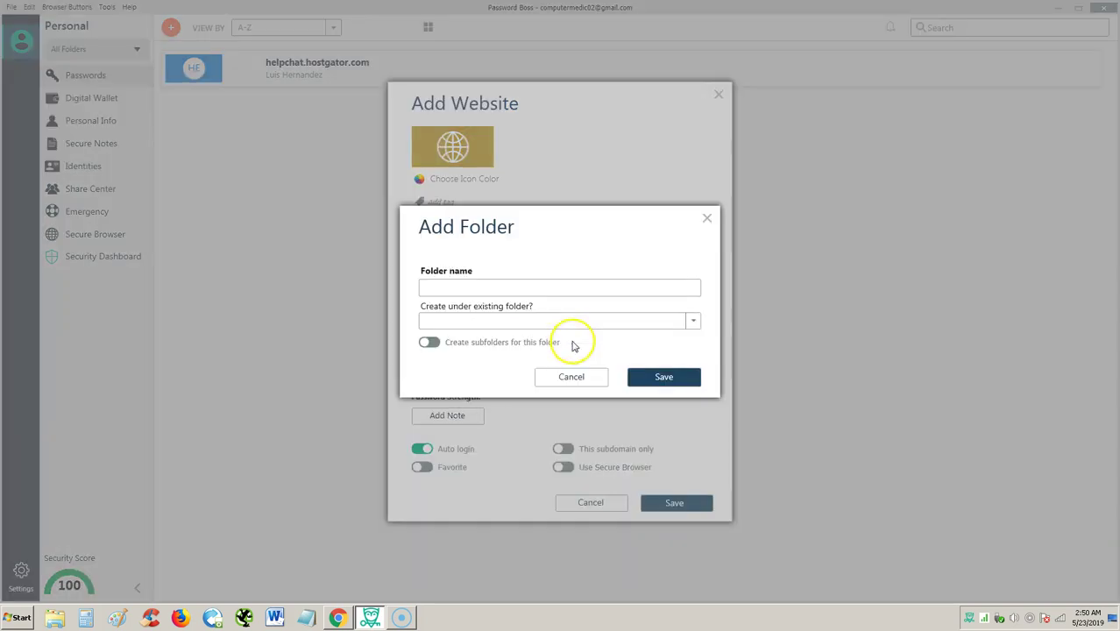
pyautogui.click(708, 220)
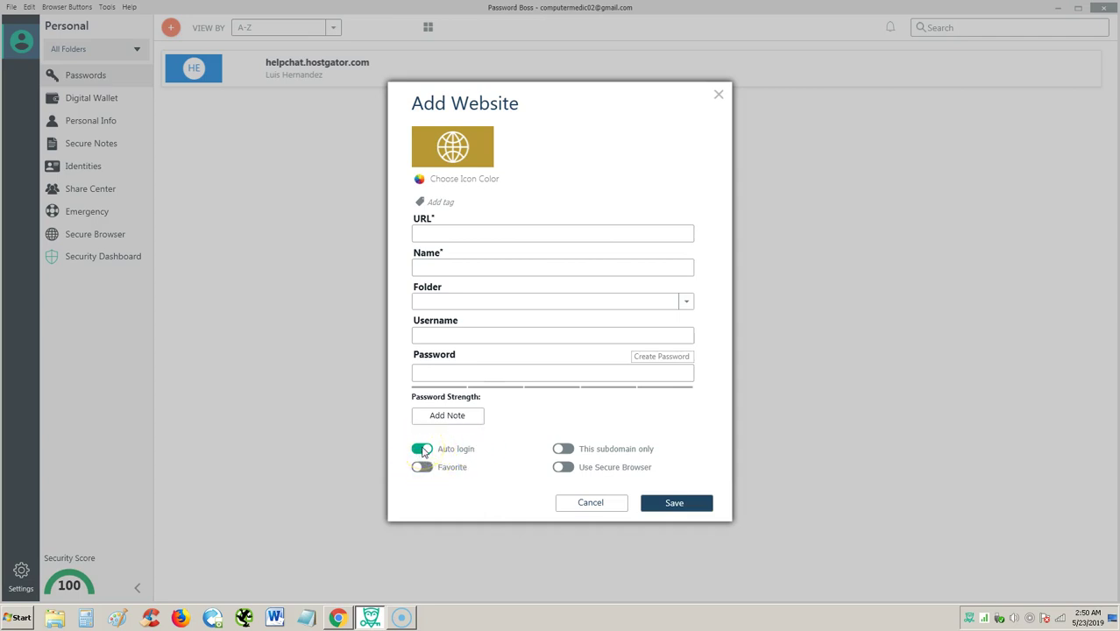
pyautogui.click(718, 94)
# Preview the new WiFi password form, close it unsaved, and go to Identities.
pyautogui.click(170, 27)
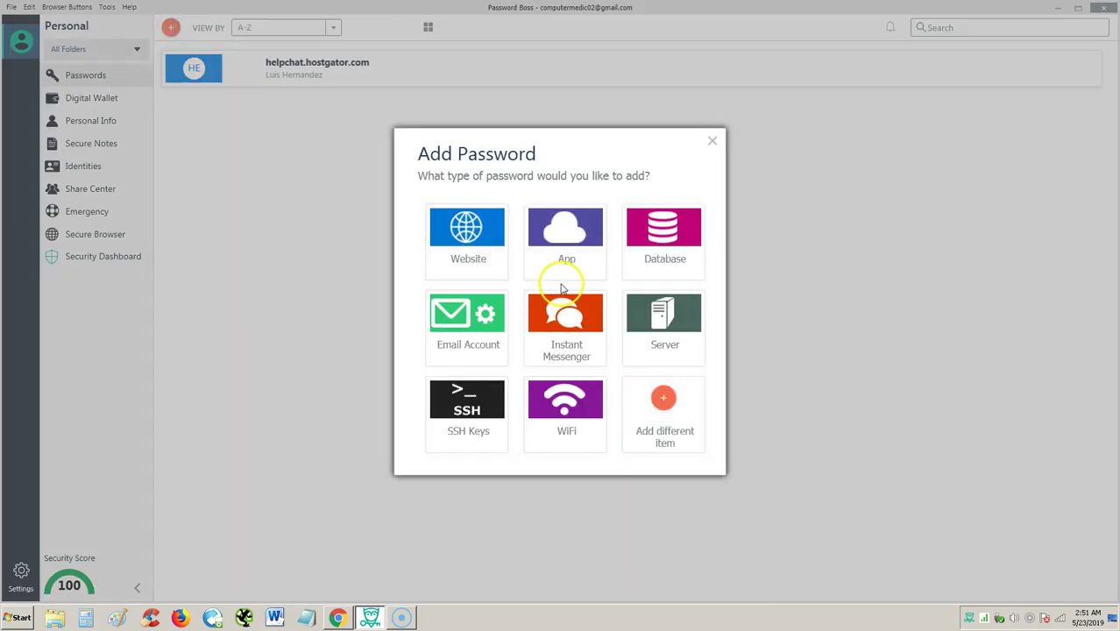
pyautogui.click(575, 398)
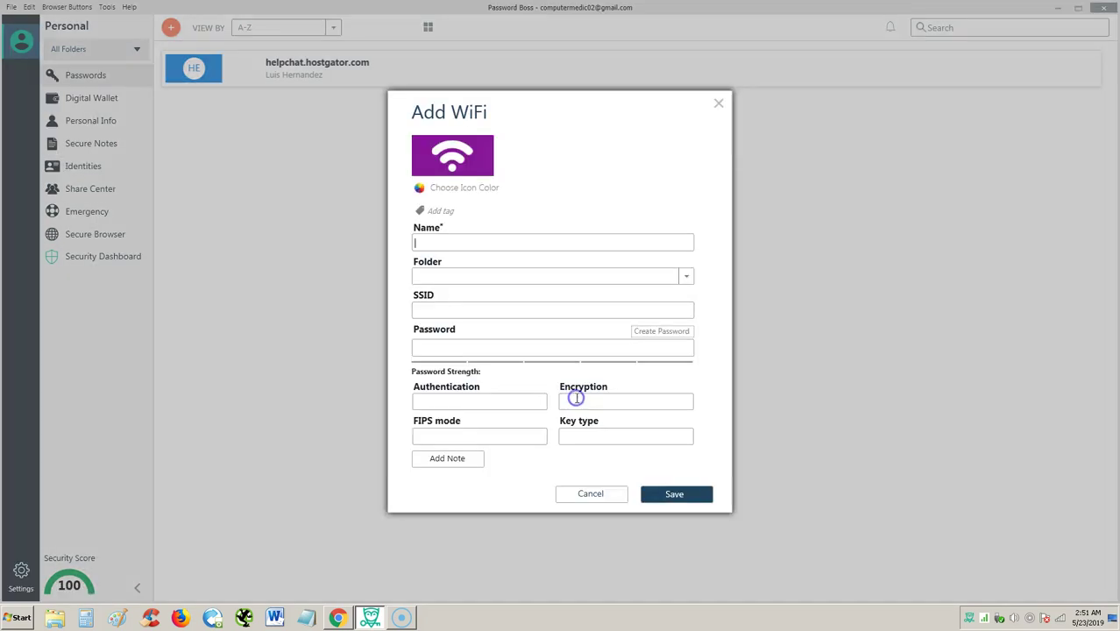
pyautogui.click(717, 105)
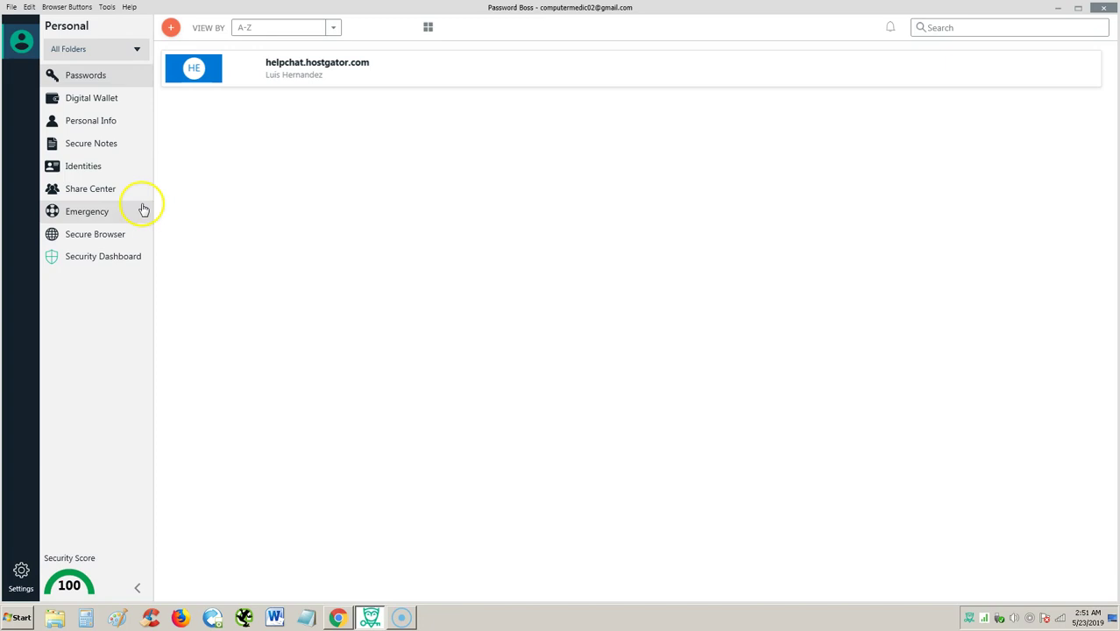
pyautogui.click(81, 168)
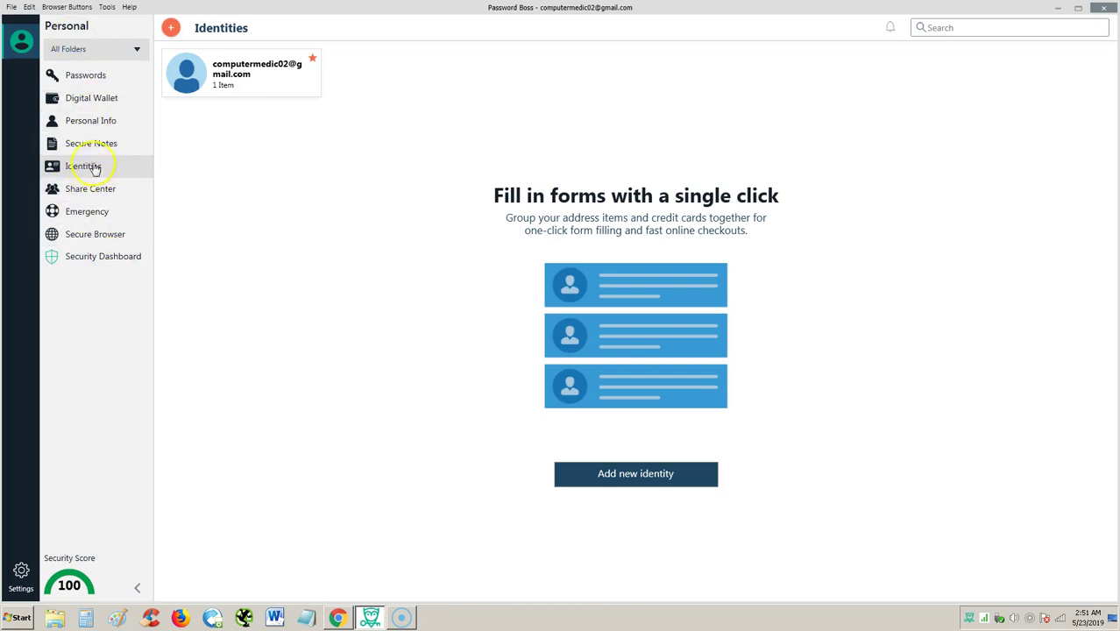
# Open the Add Identity form, start a new Name item, then cancel and close without saving.
pyautogui.click(624, 473)
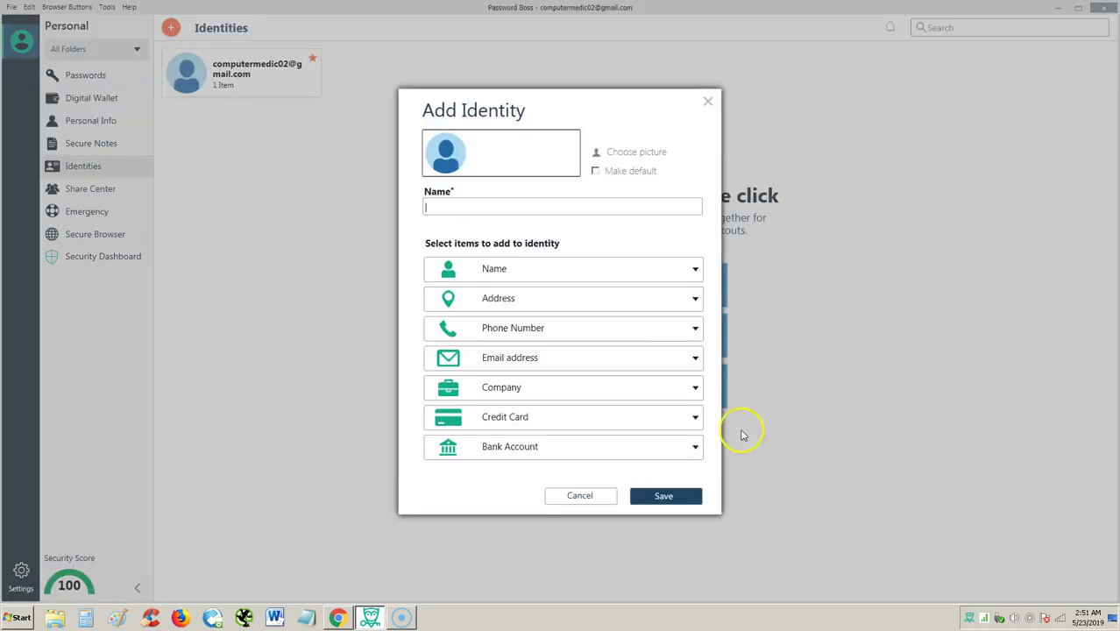
pyautogui.click(513, 215)
pyautogui.click(502, 210)
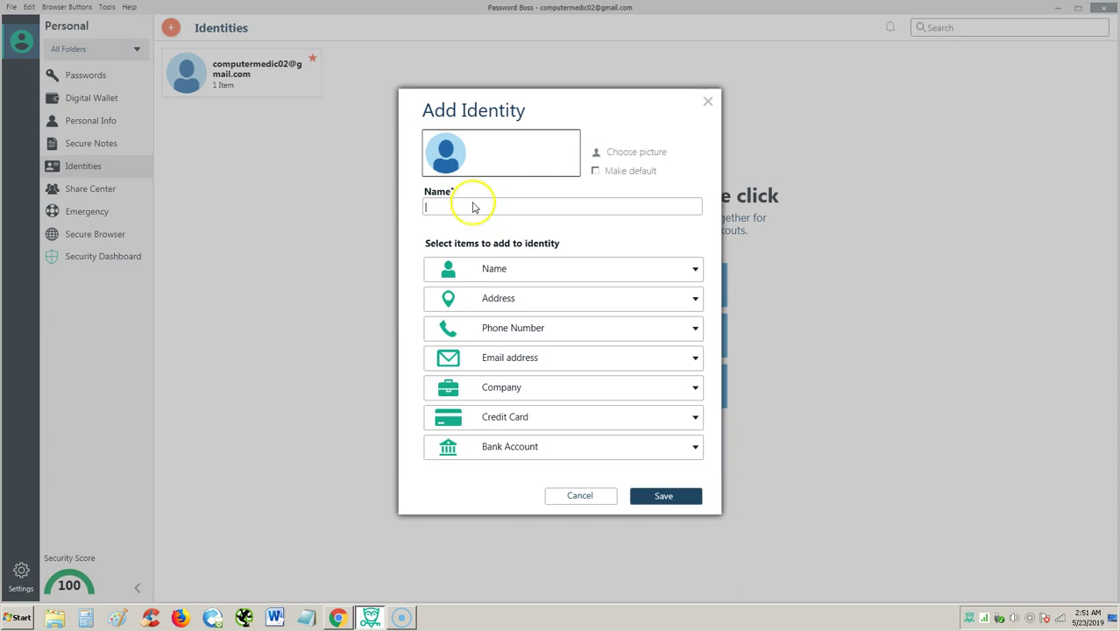
pyautogui.click(534, 277)
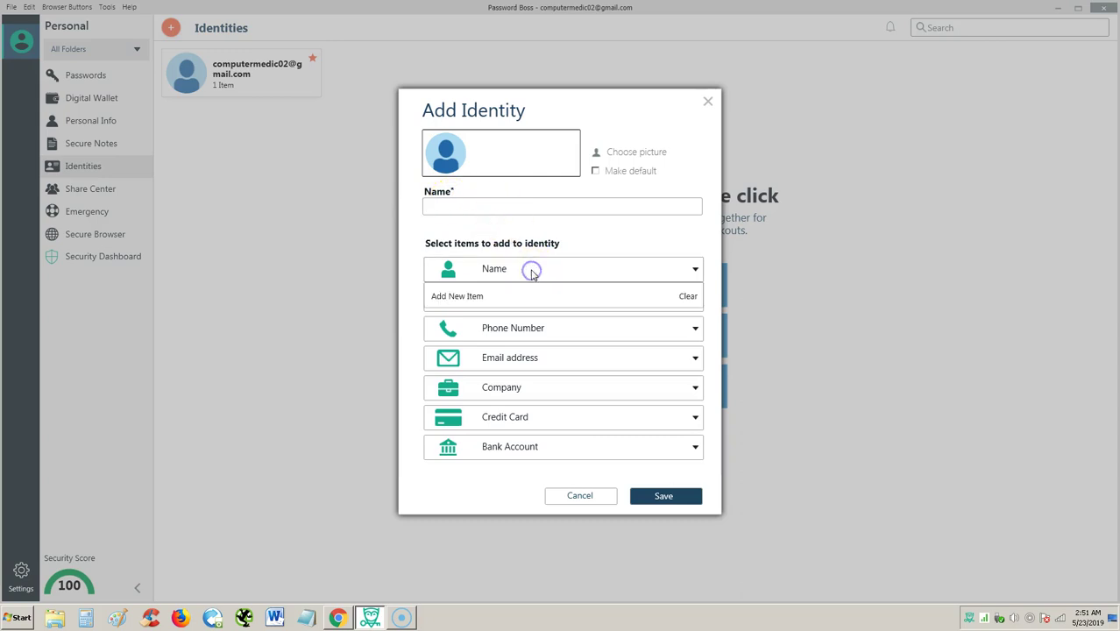
pyautogui.click(541, 280)
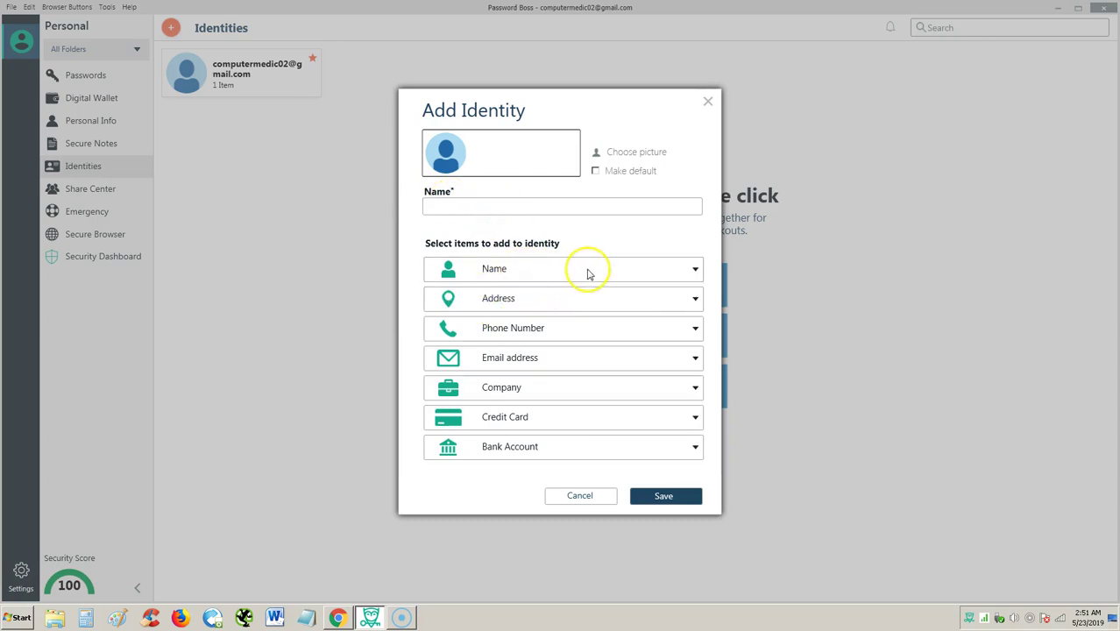
pyautogui.click(560, 269)
pyautogui.click(508, 277)
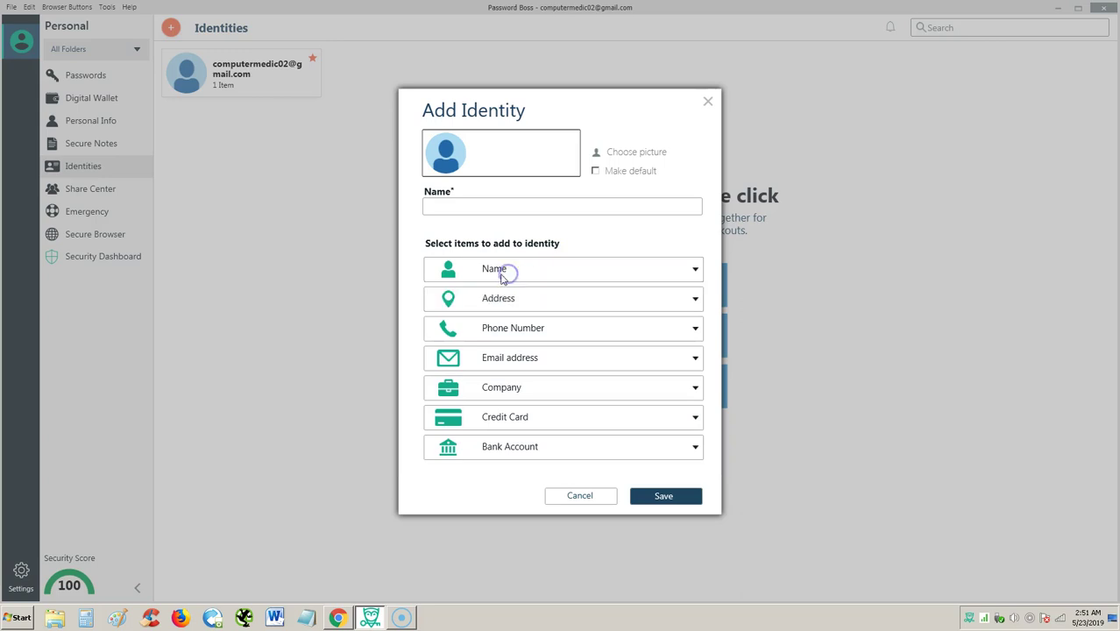
pyautogui.click(460, 295)
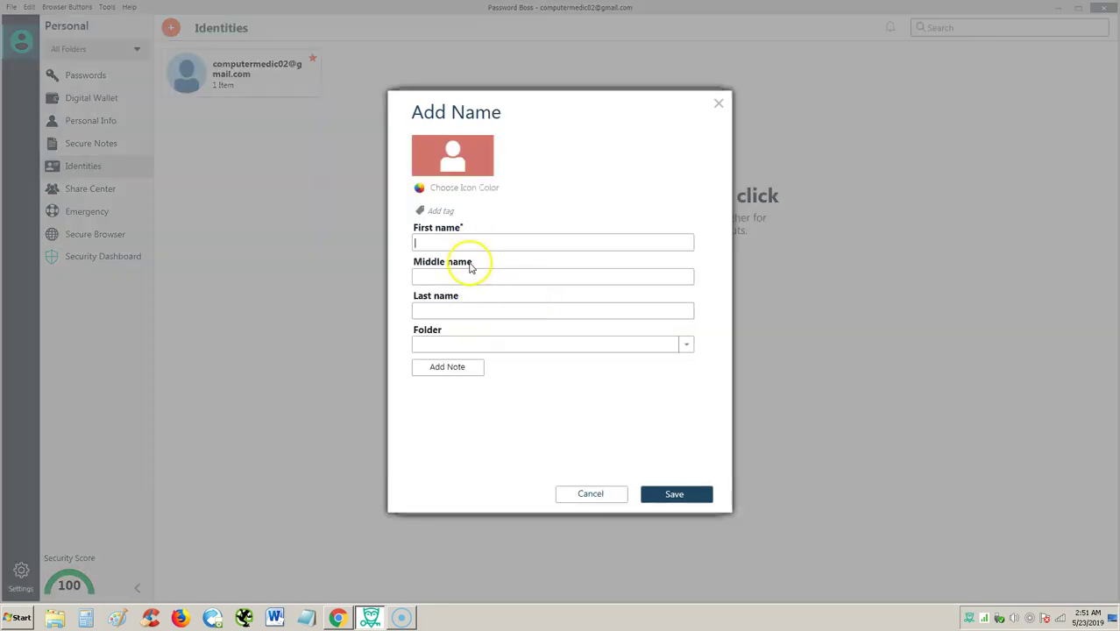
pyautogui.click(599, 493)
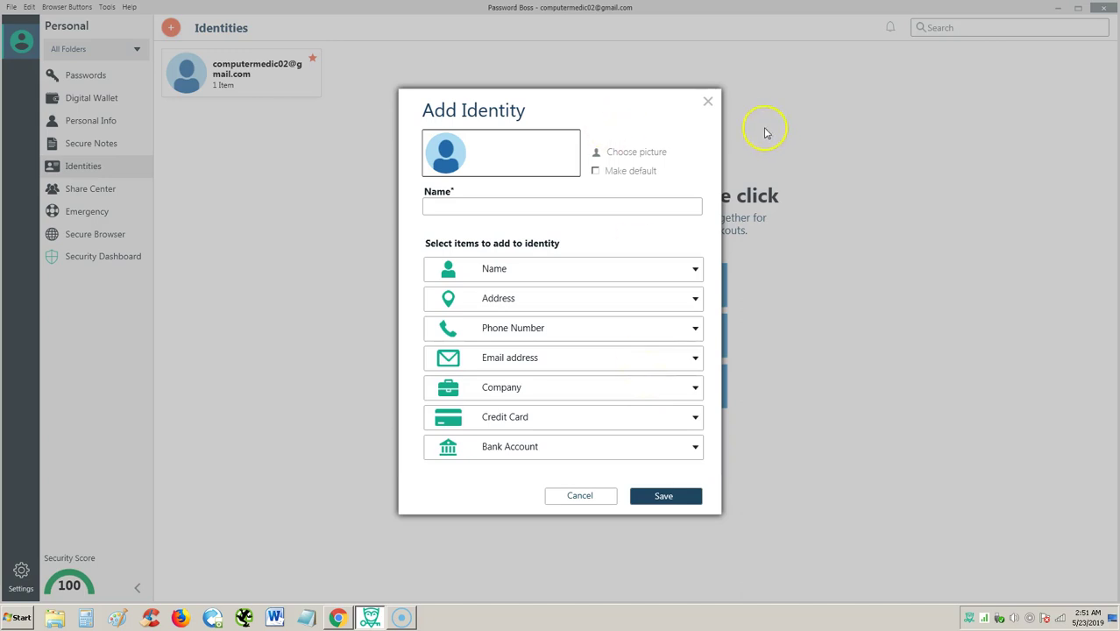
pyautogui.click(709, 105)
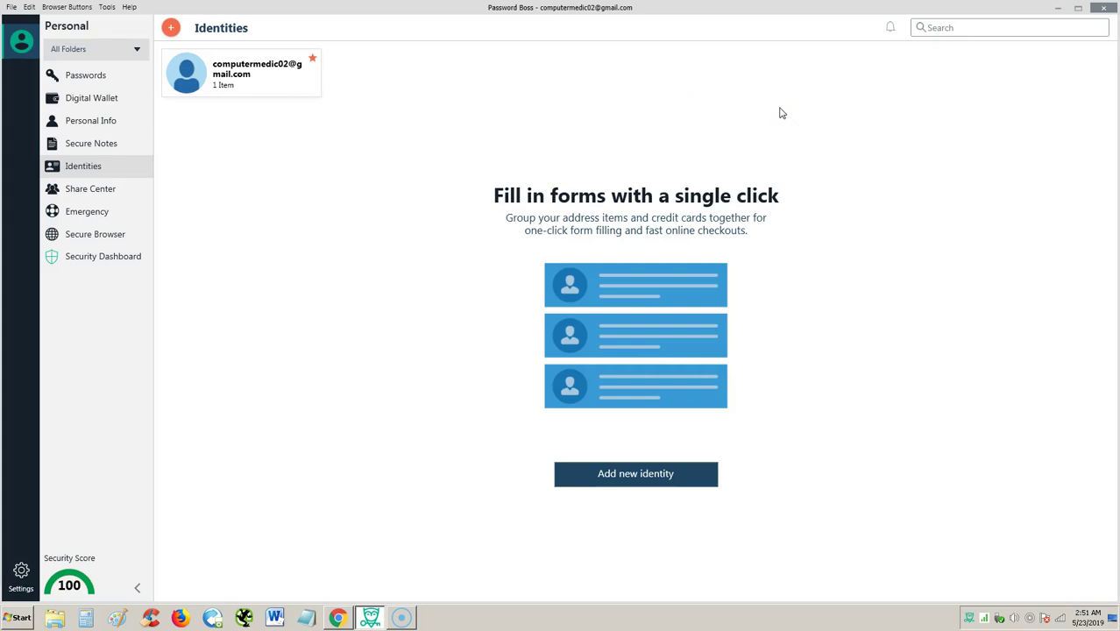
# On the Digital Wallet page, browse the wallet and other item types, then close the chooser.
pyautogui.click(100, 107)
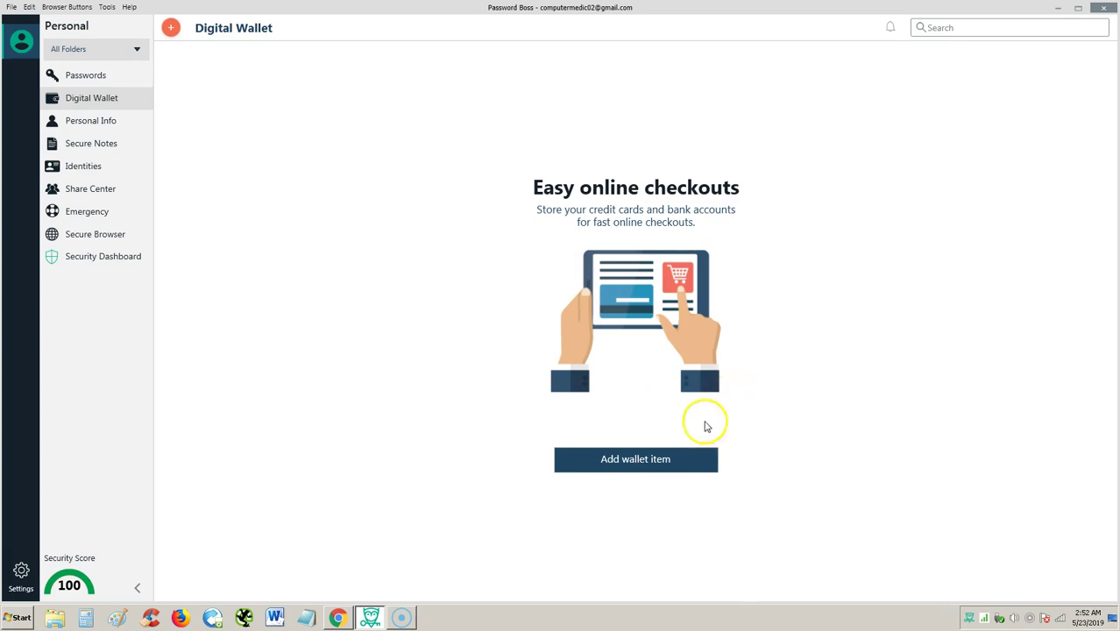
pyautogui.click(638, 467)
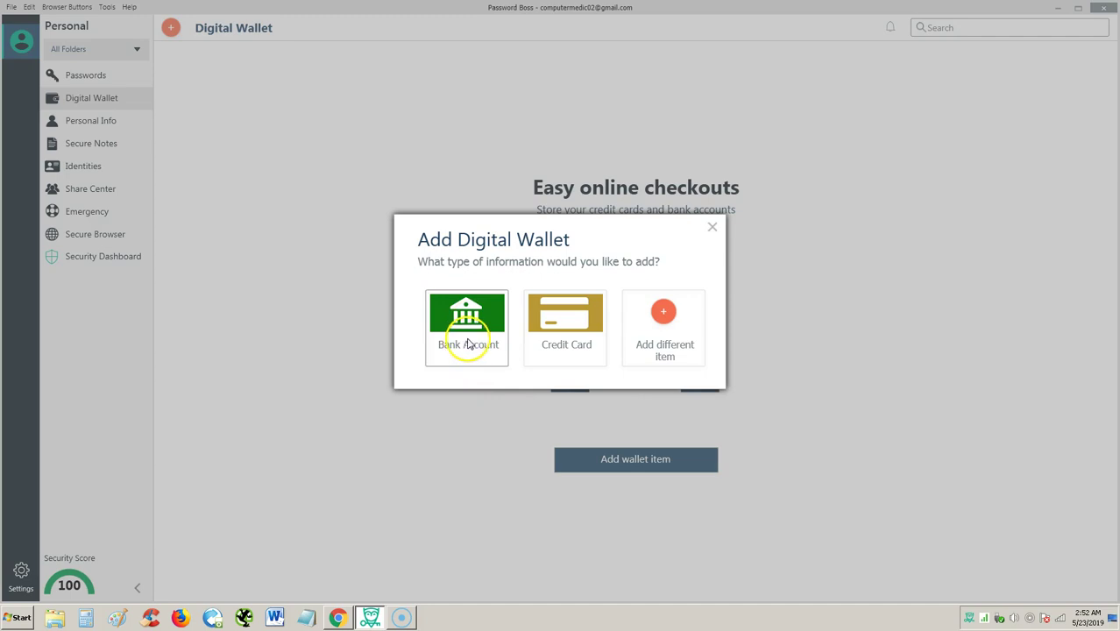
pyautogui.click(672, 321)
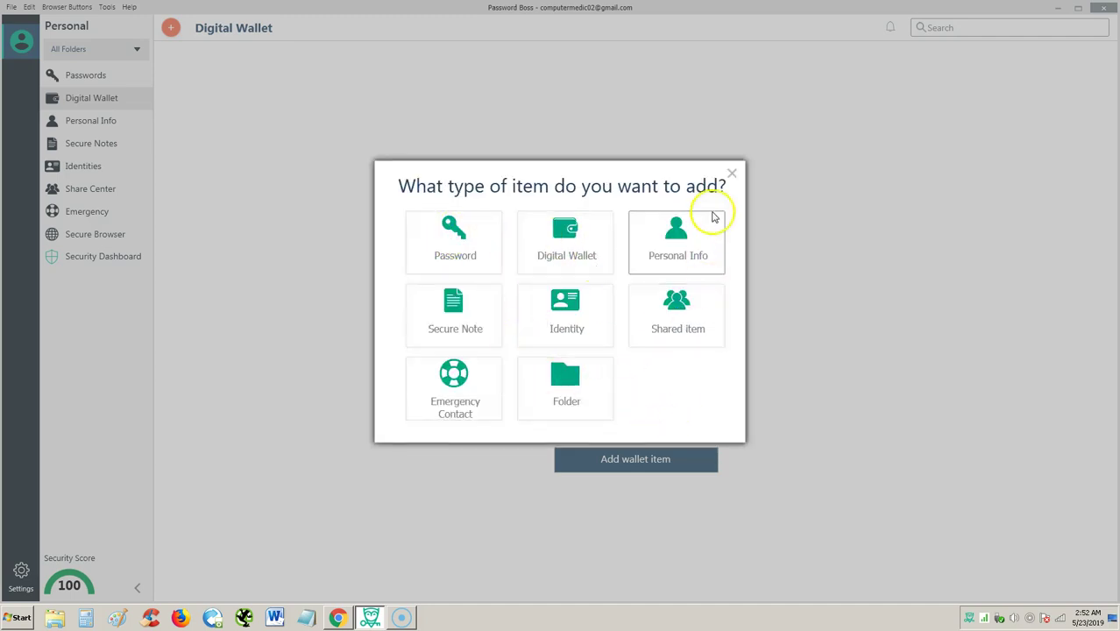
pyautogui.click(733, 173)
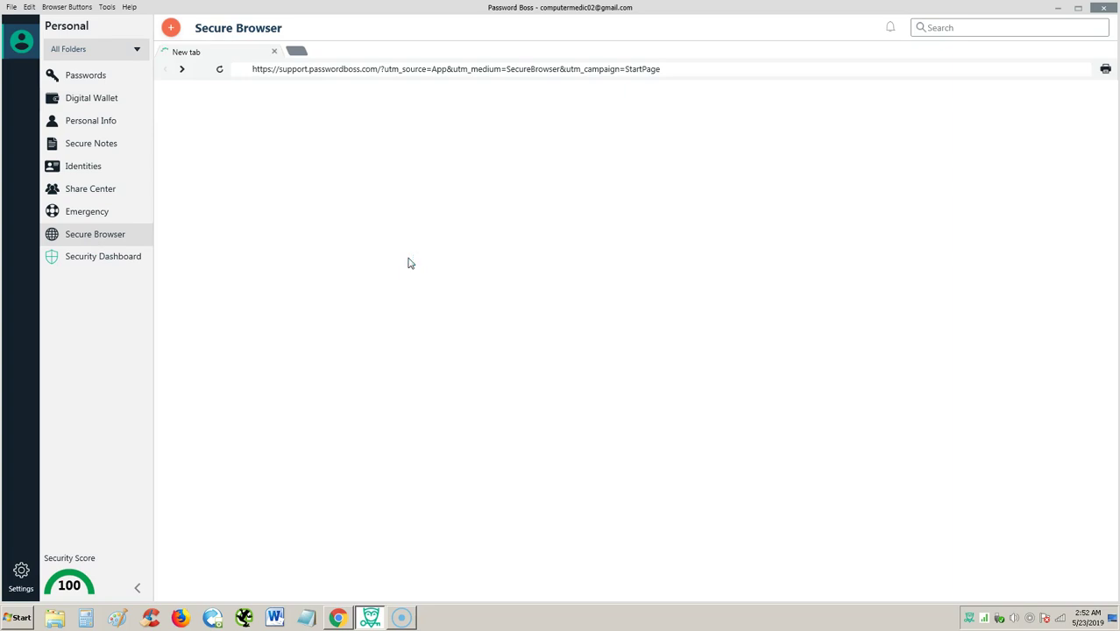
# Replace the Secure Browser address with google.com, load it, then view the Security Dashboard.
pyautogui.click(664, 70)
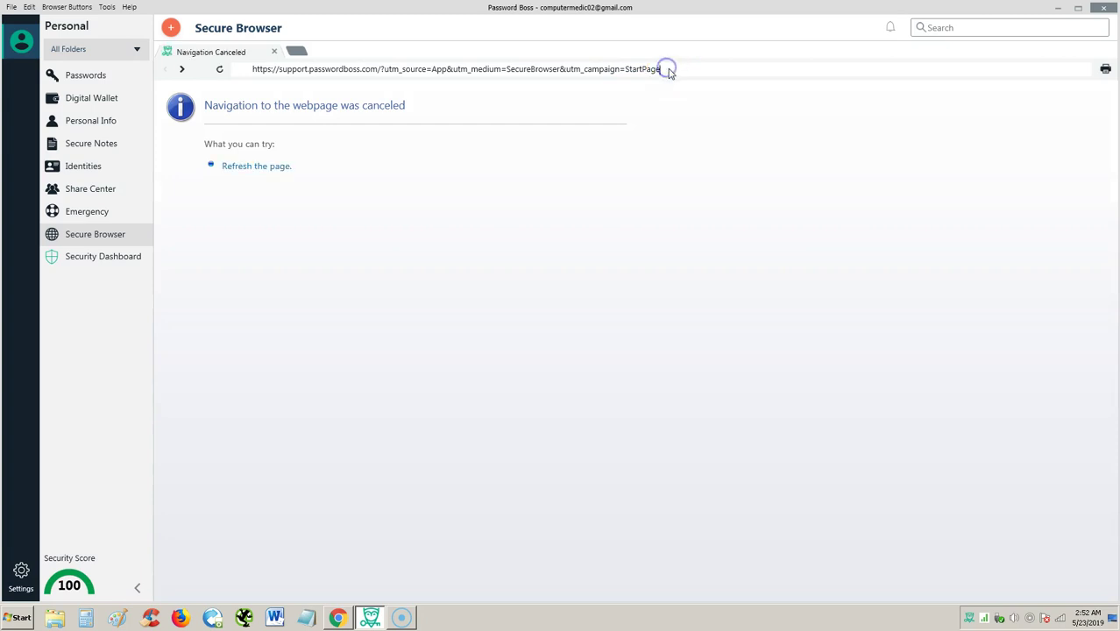
pyautogui.moveTo(663, 70); pyautogui.dragTo(233, 69)
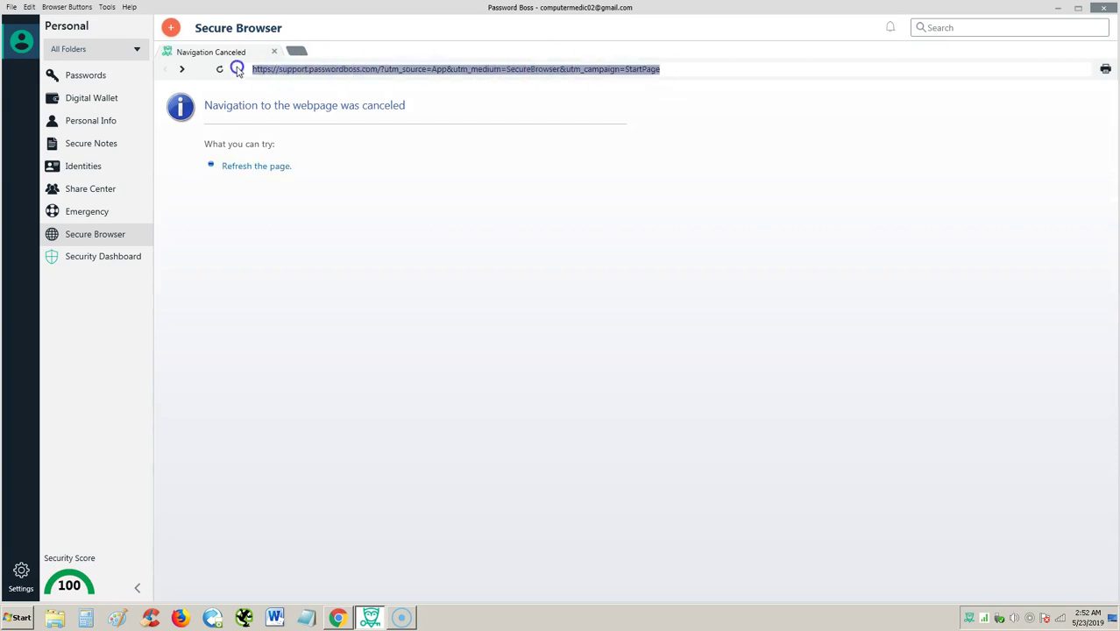
pyautogui.press('BackSpace')
pyautogui.write('google.com')
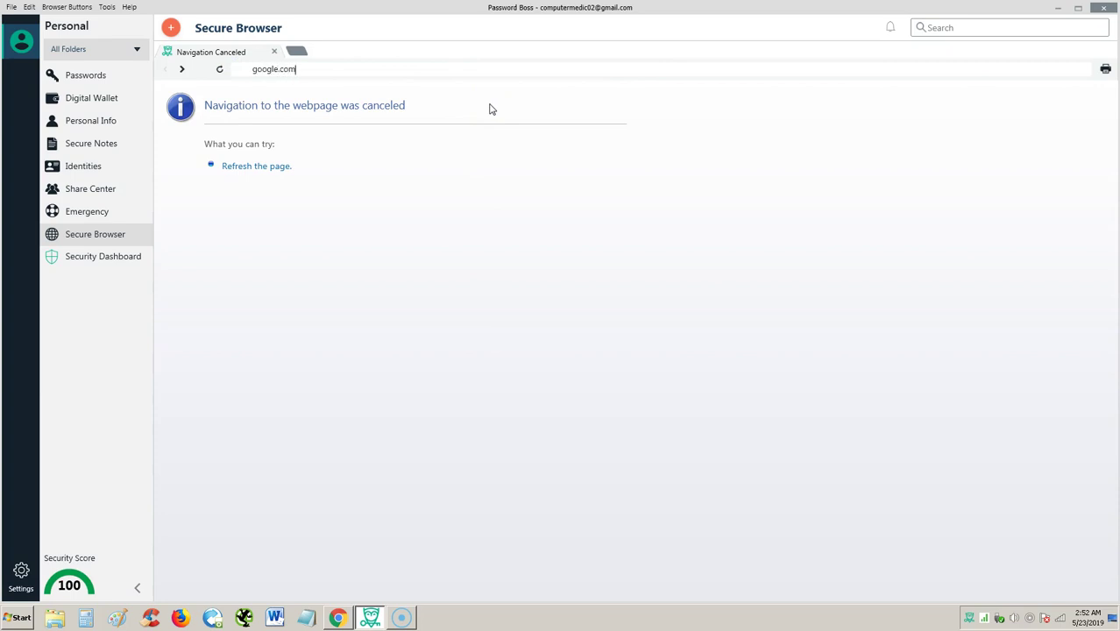
pyautogui.press('Return')
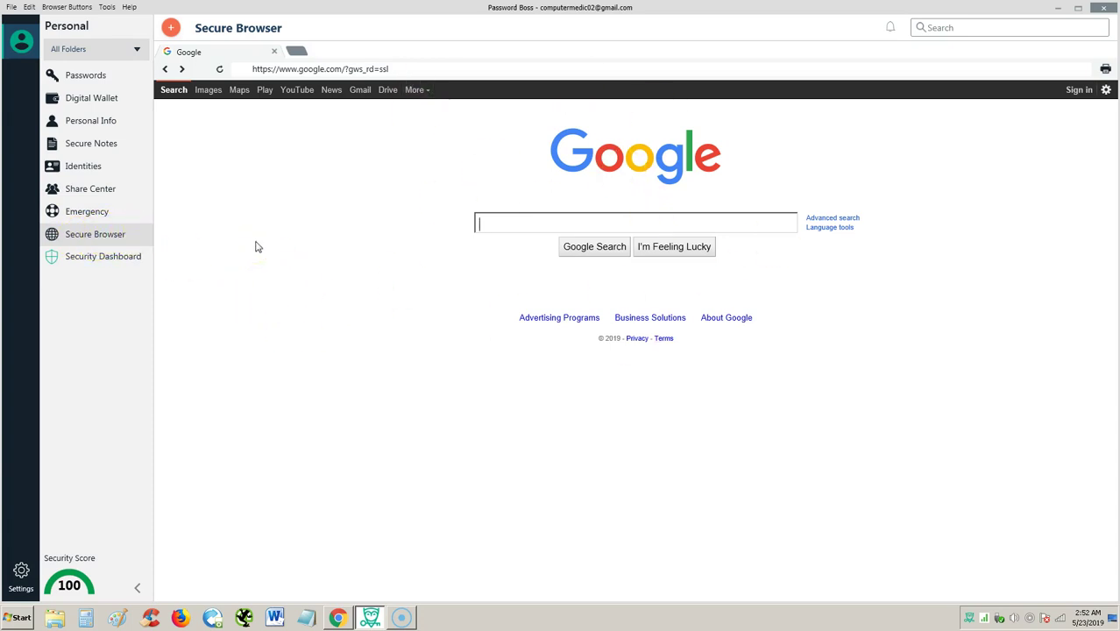
pyautogui.click(103, 260)
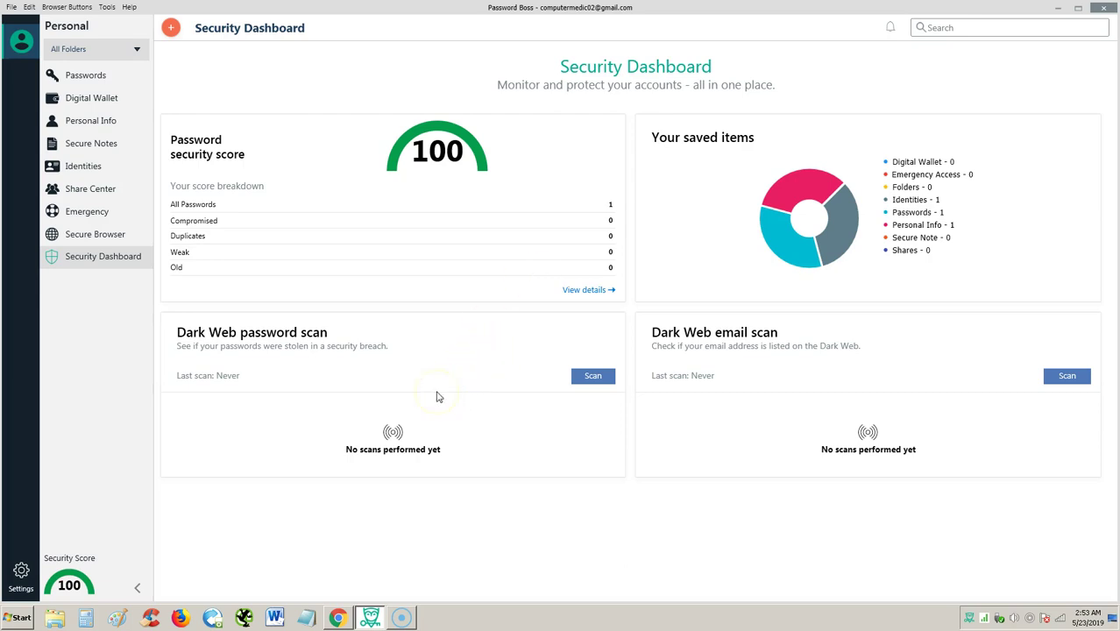
# Start the Dark Web password scan from the Security Dashboard.
pyautogui.click(592, 375)
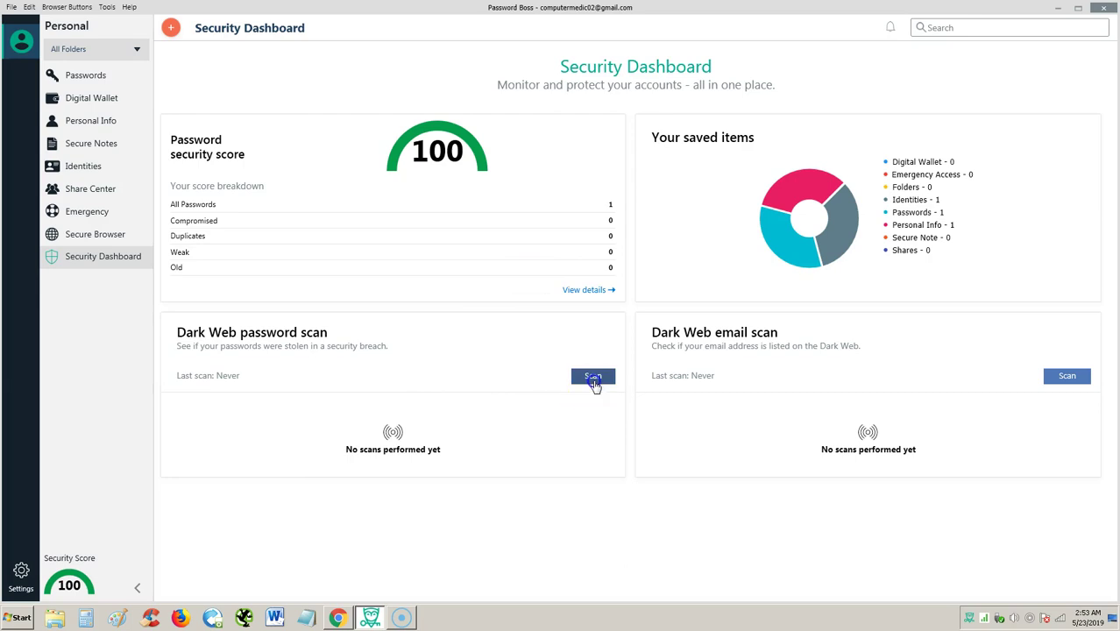